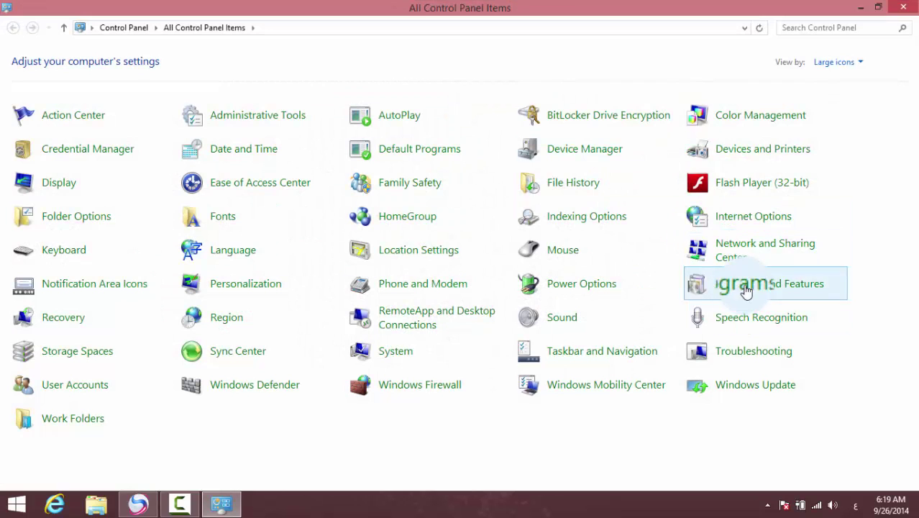
Open the list for turning Windows features on or off from Programs and Features and maximize its window
left_click(745, 286)
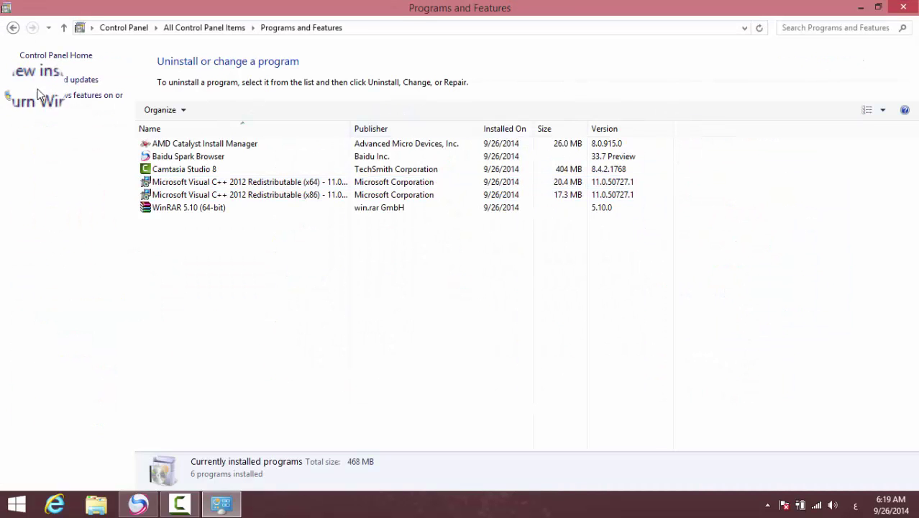
left_click(59, 98)
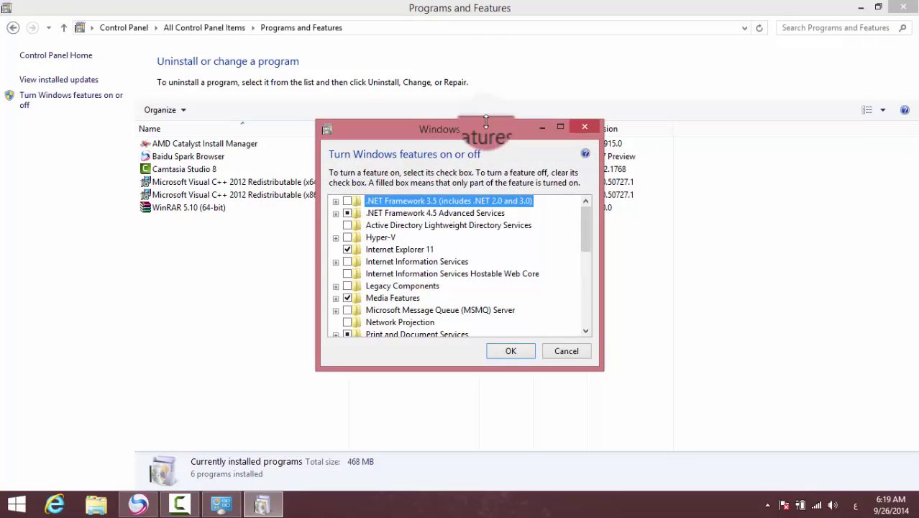
left_click_drag(455, 133, 385, 97)
left_click_drag(425, 56, 431, 2)
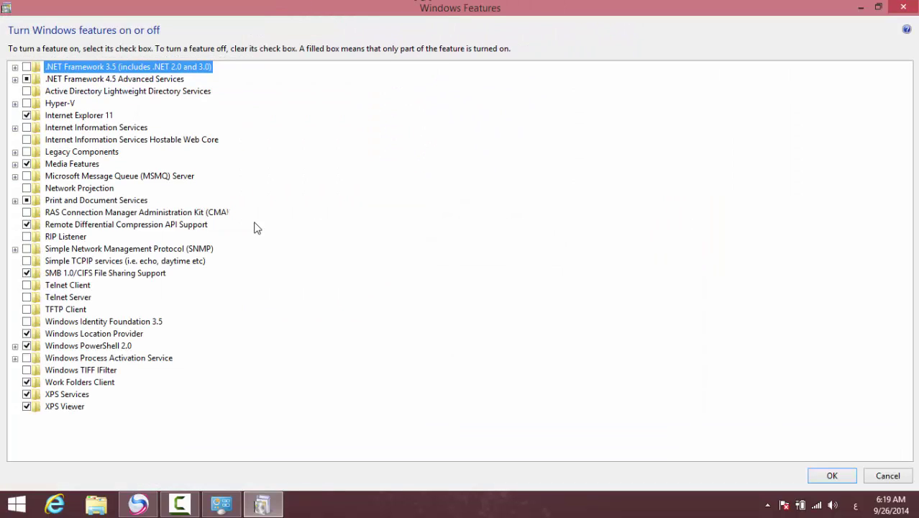
Turn on the Hyper-V feature with its management tools and platform, apply the change, and restart the computer
left_click(27, 103)
left_click(14, 103)
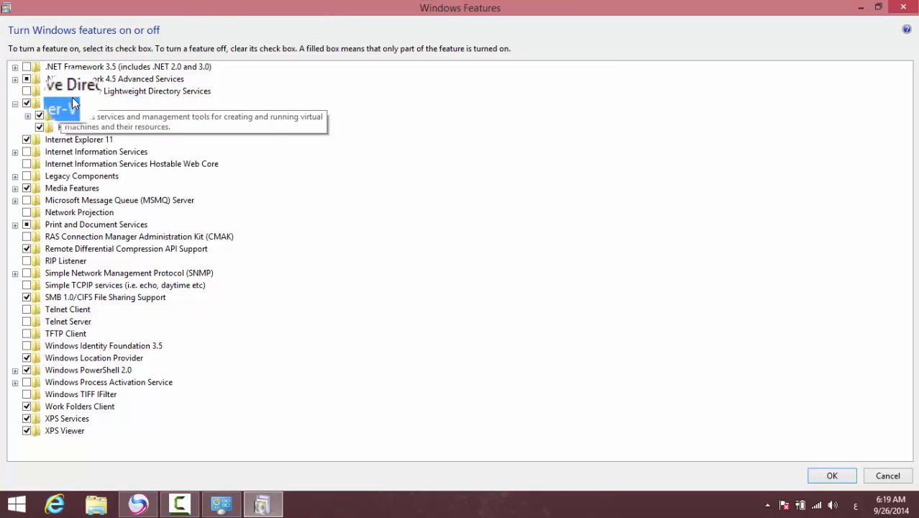
left_click(844, 471)
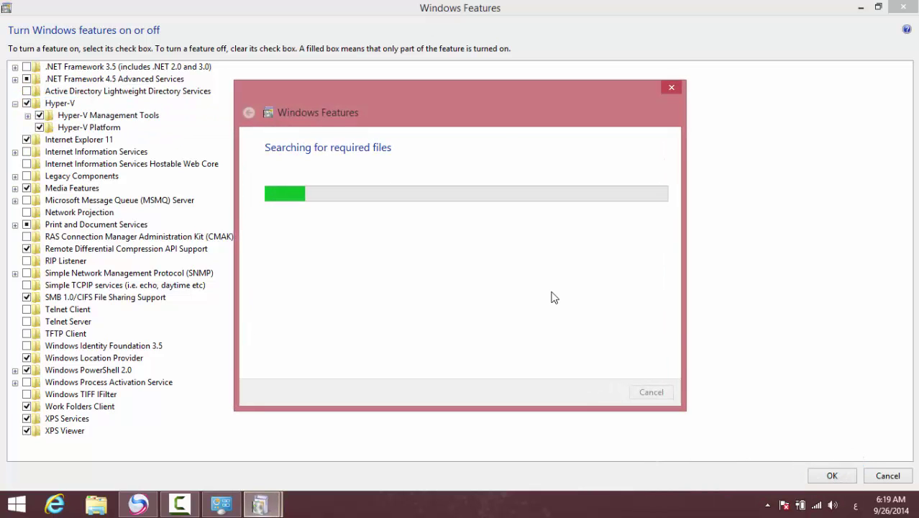
left_click_drag(483, 108, 529, 87)
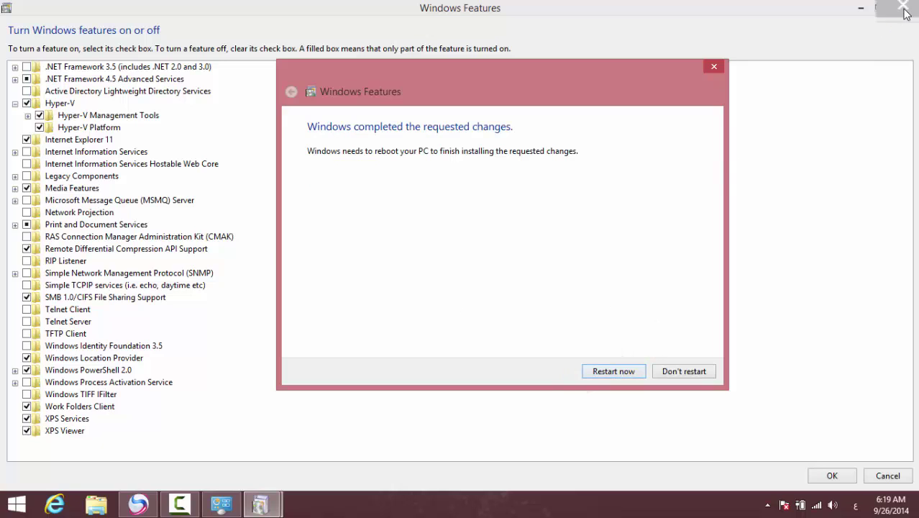
left_click(595, 372)
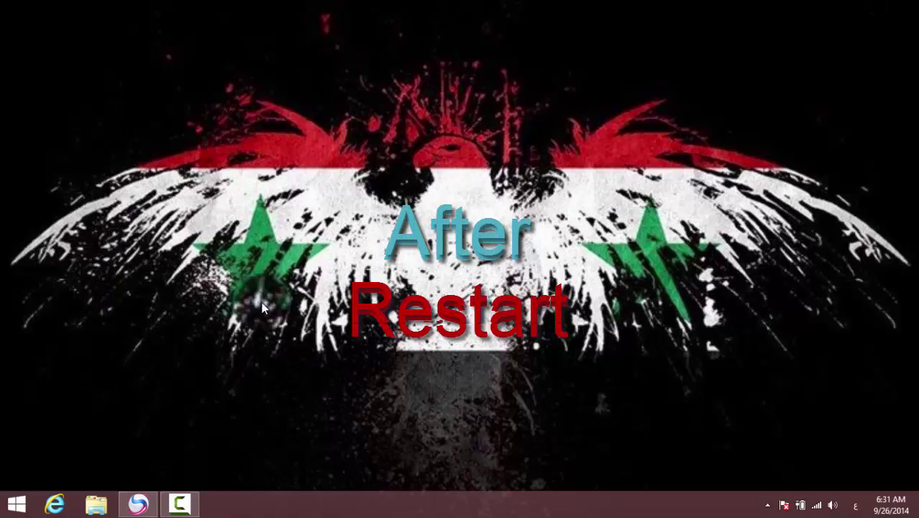
Launch Hyper-V Manager from the full list of installed apps and reposition its window
left_click(15, 502)
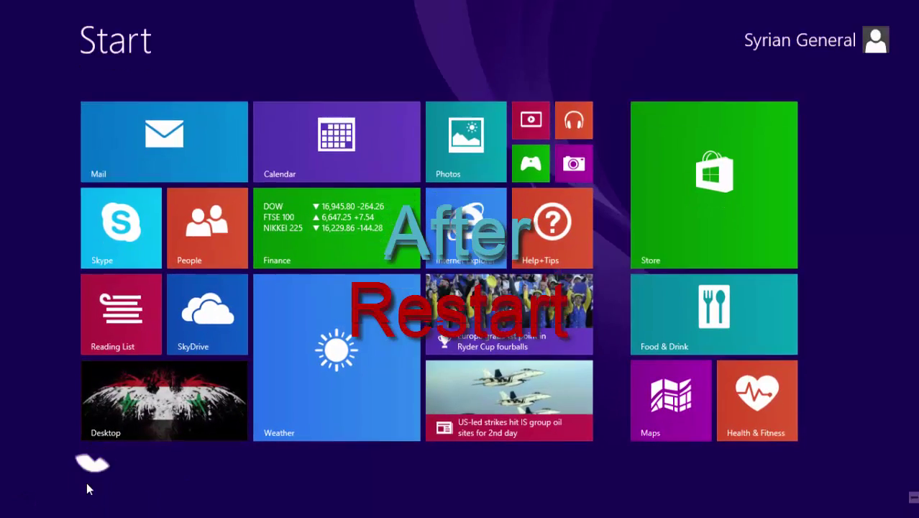
left_click(89, 483)
left_click(790, 61)
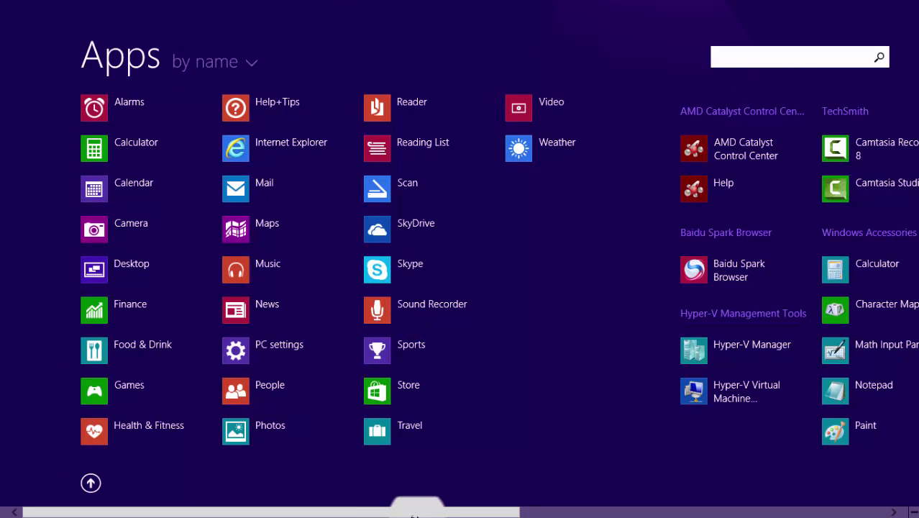
scroll(416, 514, "down", 3)
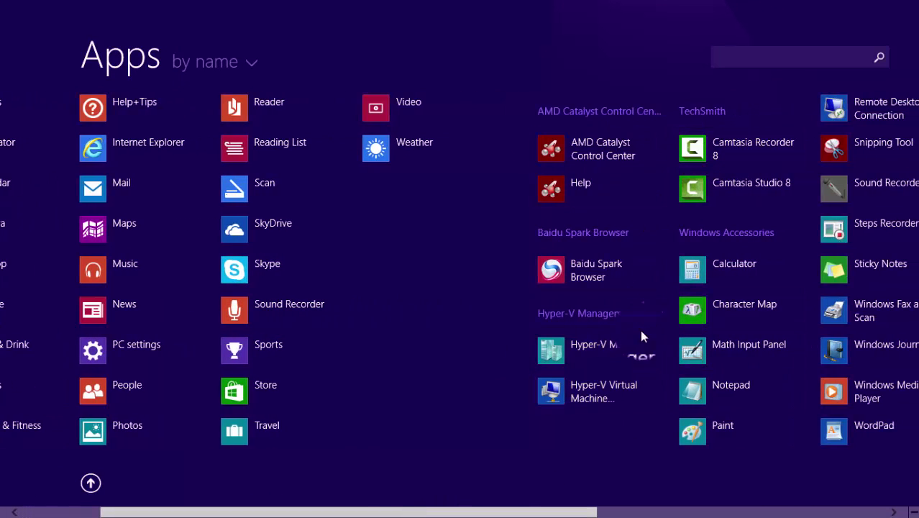
left_click(572, 349)
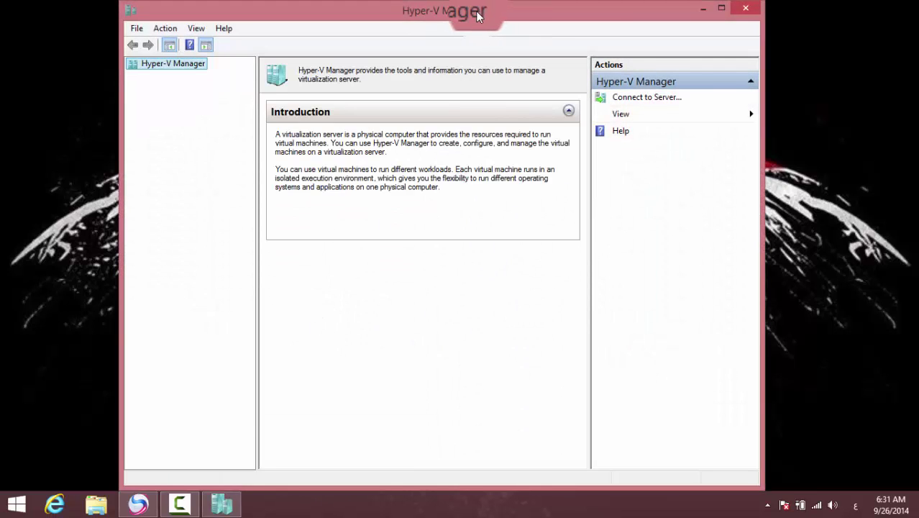
left_click_drag(475, 11, 545, 12)
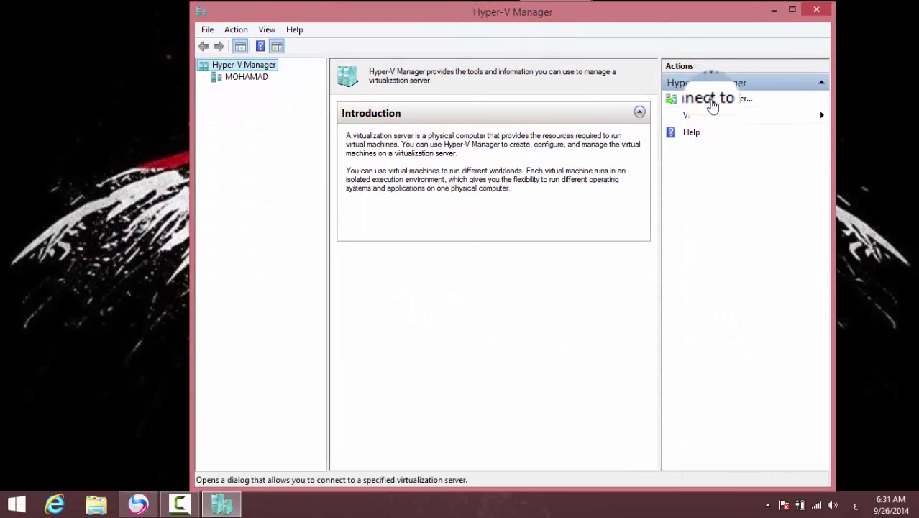
Connect Hyper-V Manager to the local computer as the virtualization server
left_click(711, 102)
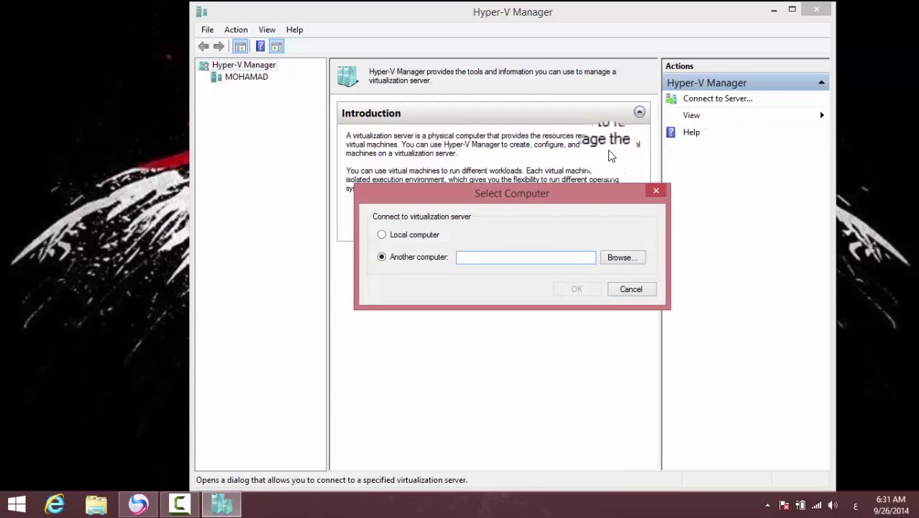
left_click(611, 253)
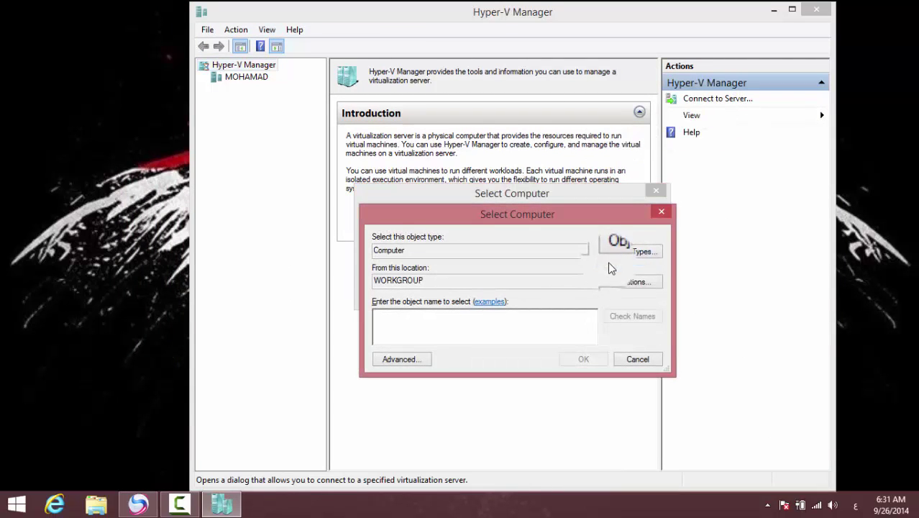
left_click(651, 218)
left_click(446, 238)
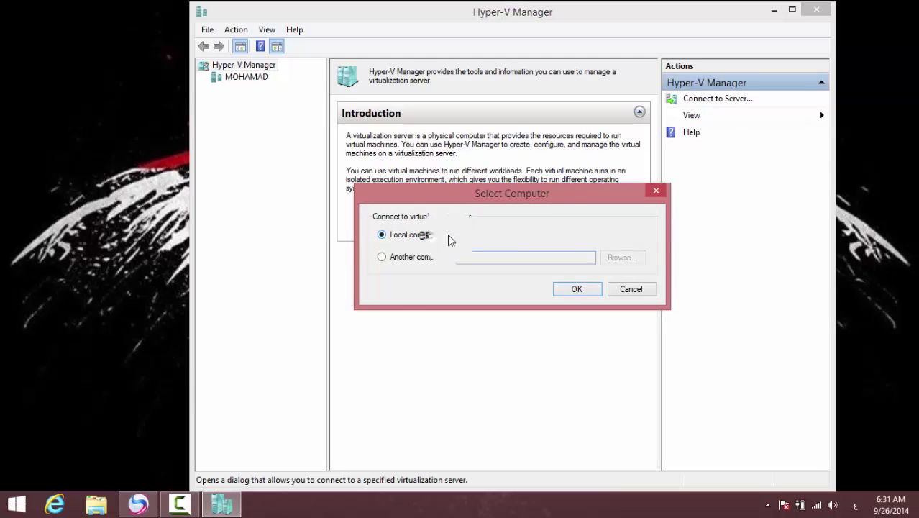
left_click(579, 288)
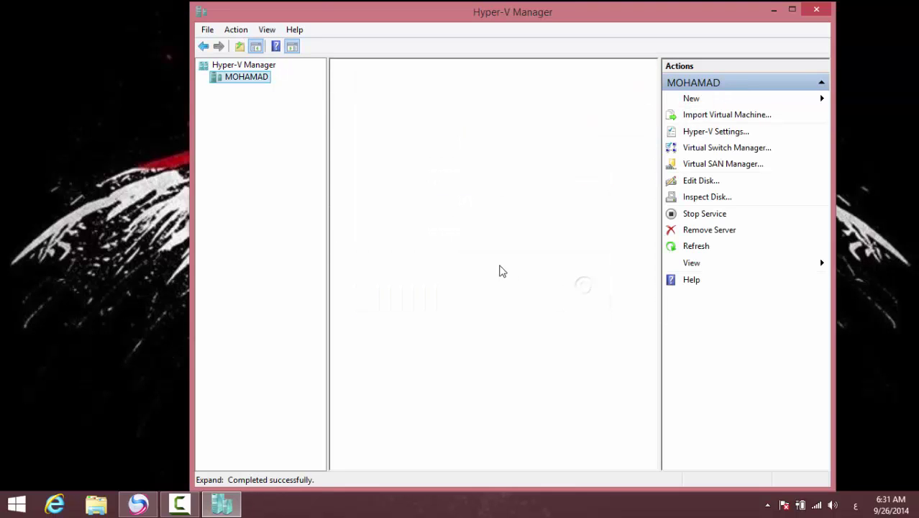
Remove the local server from Hyper-V Manager
right_click(264, 82)
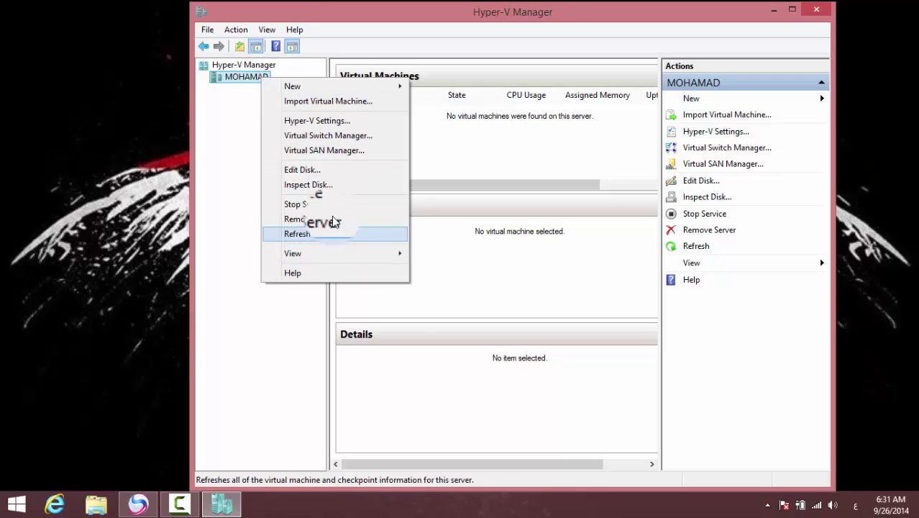
left_click(222, 237)
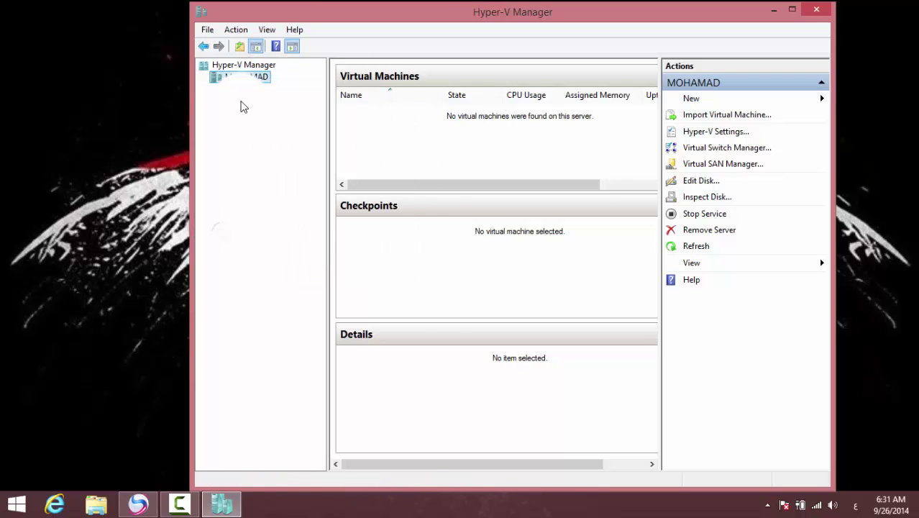
right_click(241, 78)
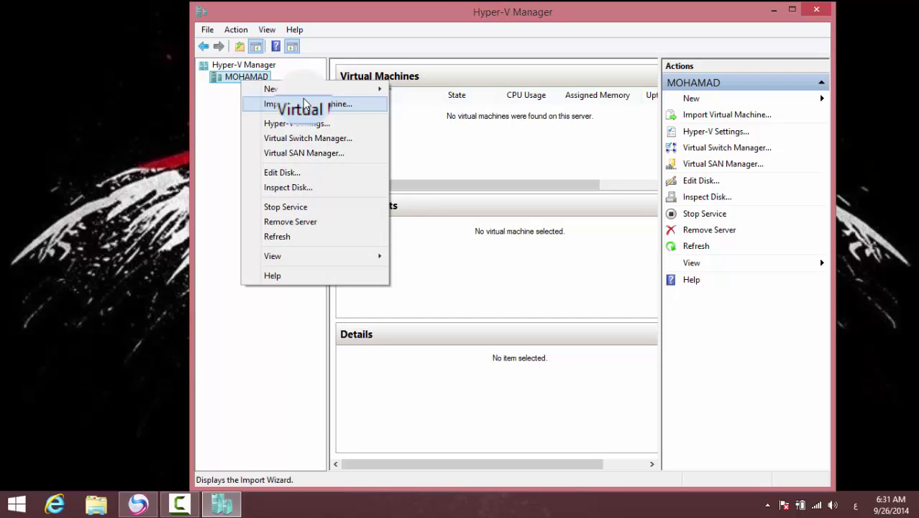
mouse_move(313, 261)
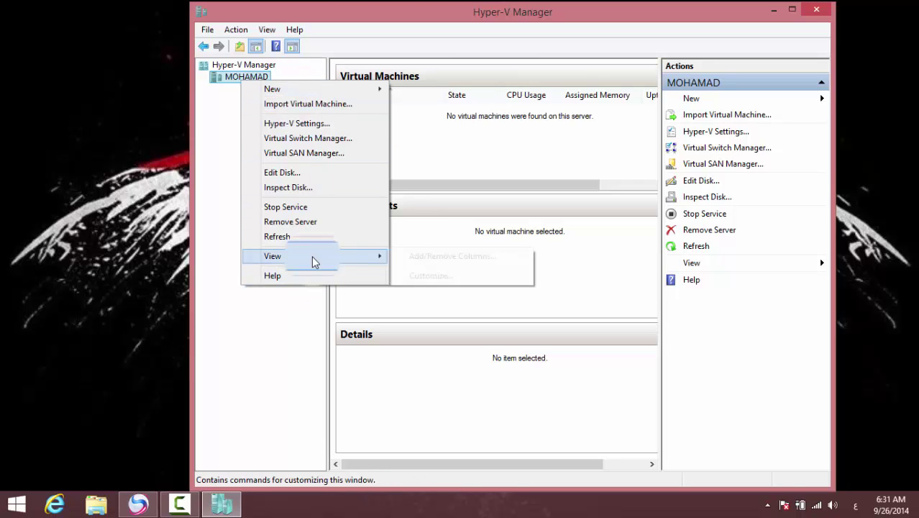
left_click(313, 223)
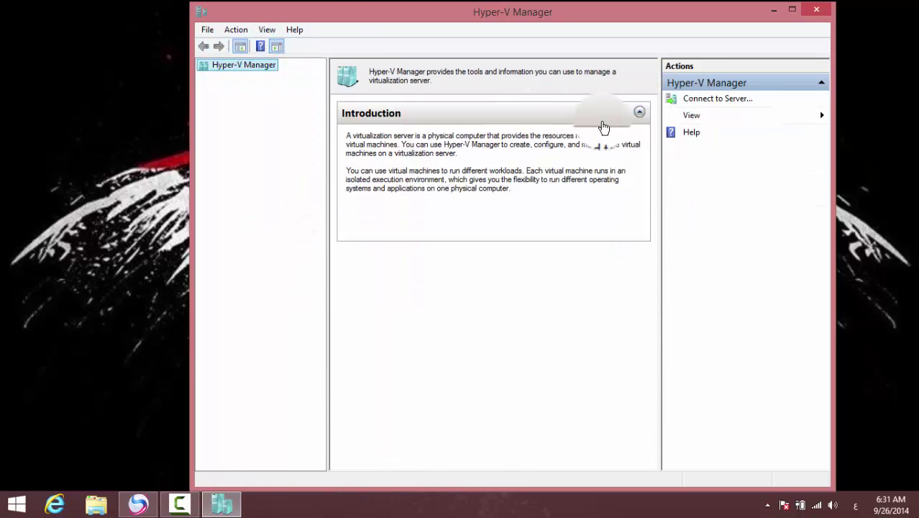
left_click(709, 99)
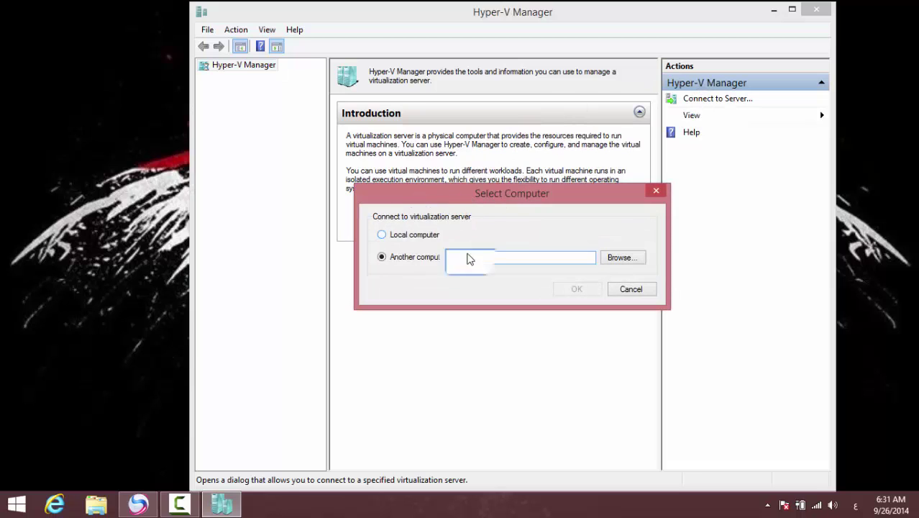
left_click(609, 259)
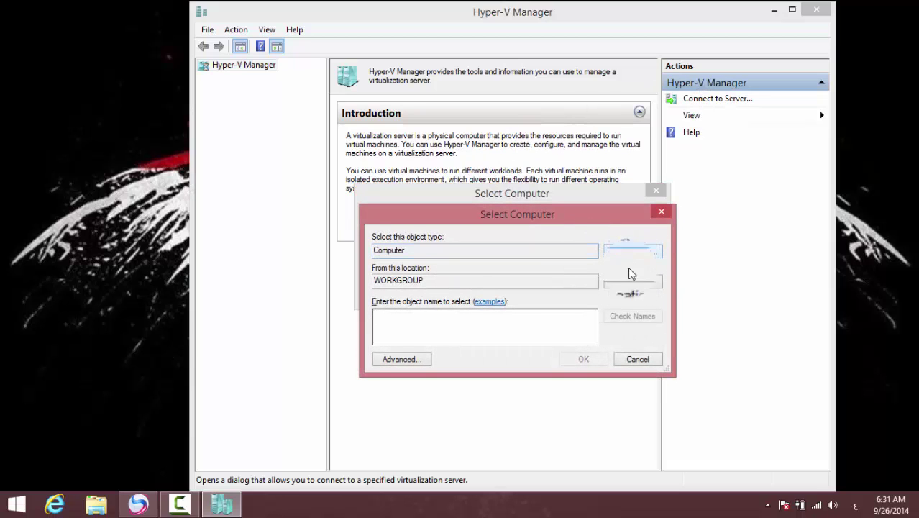
left_click(627, 282)
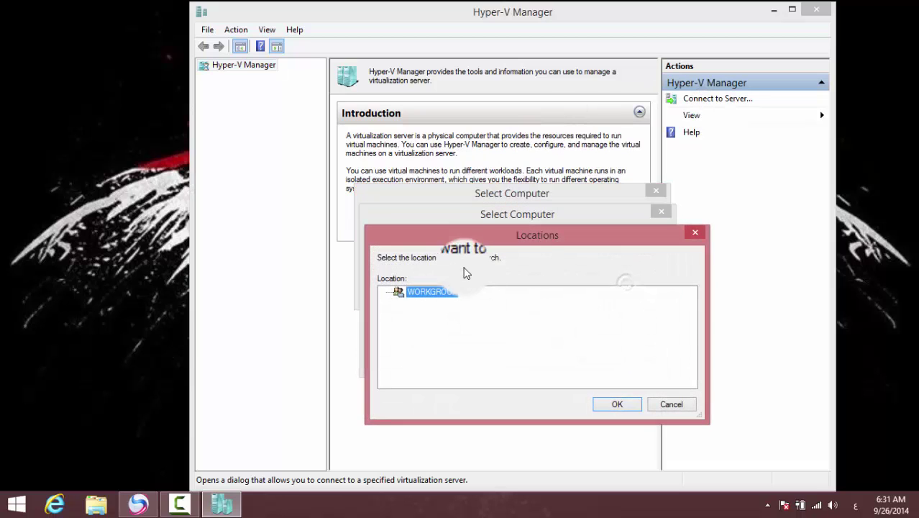
left_click(618, 402)
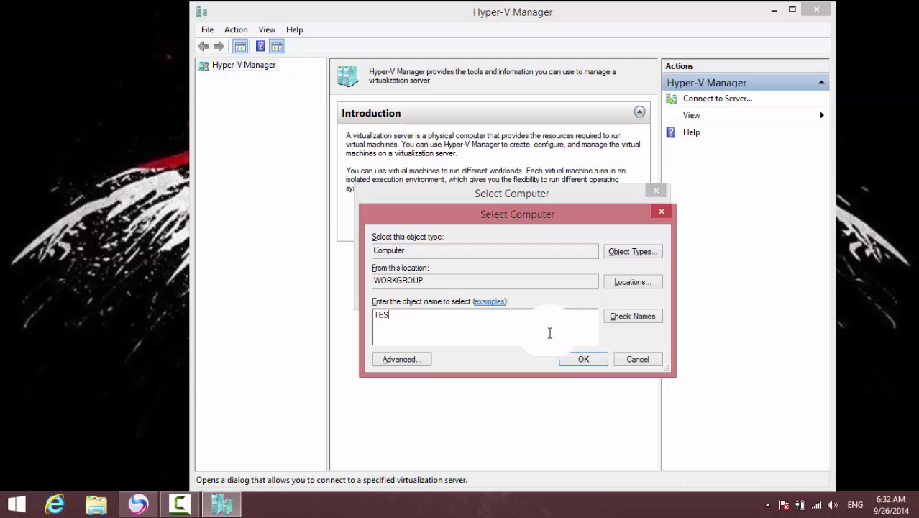
left_click_drag(437, 320, 329, 317)
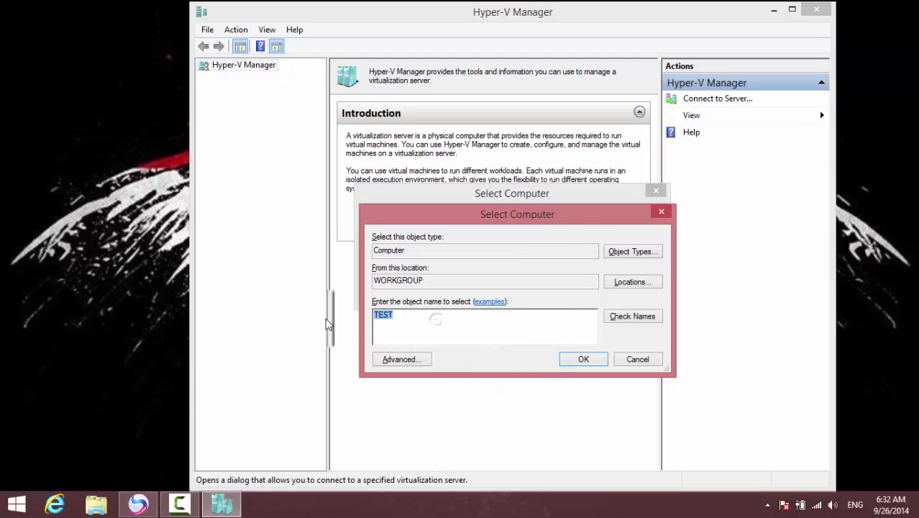
left_click(616, 251)
left_click(611, 397)
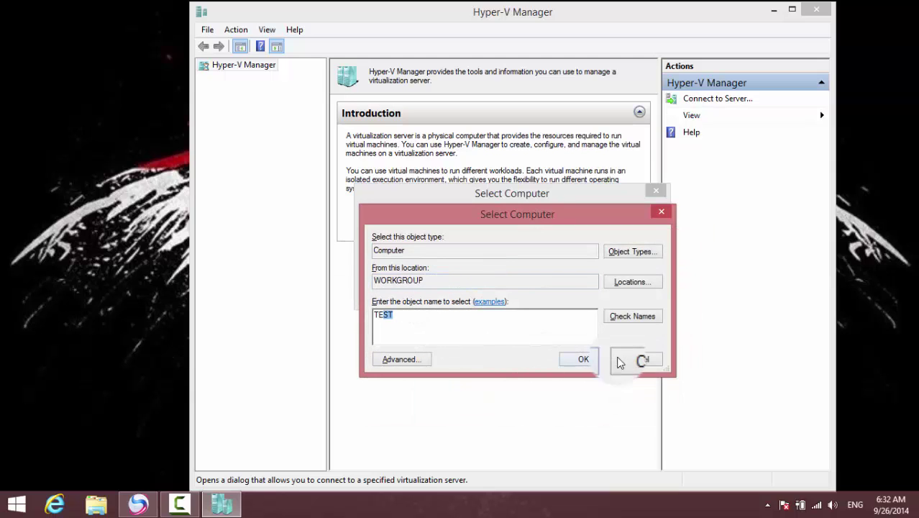
left_click(638, 359)
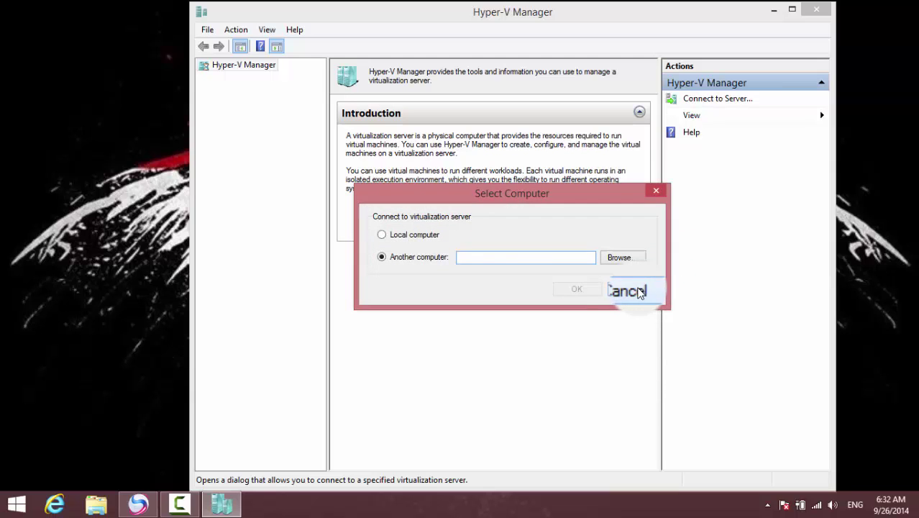
left_click(631, 289)
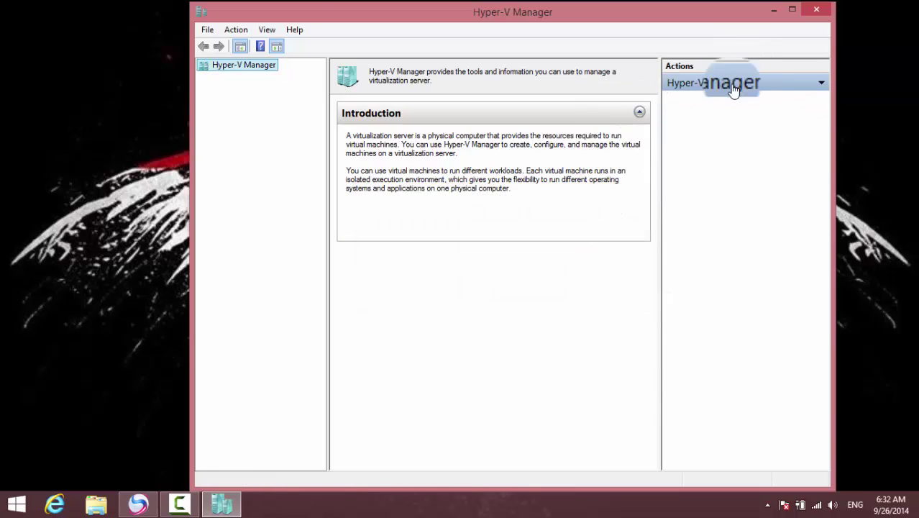
Start connecting to another computer as the virtualization server and open the advanced computer search
left_click(207, 29)
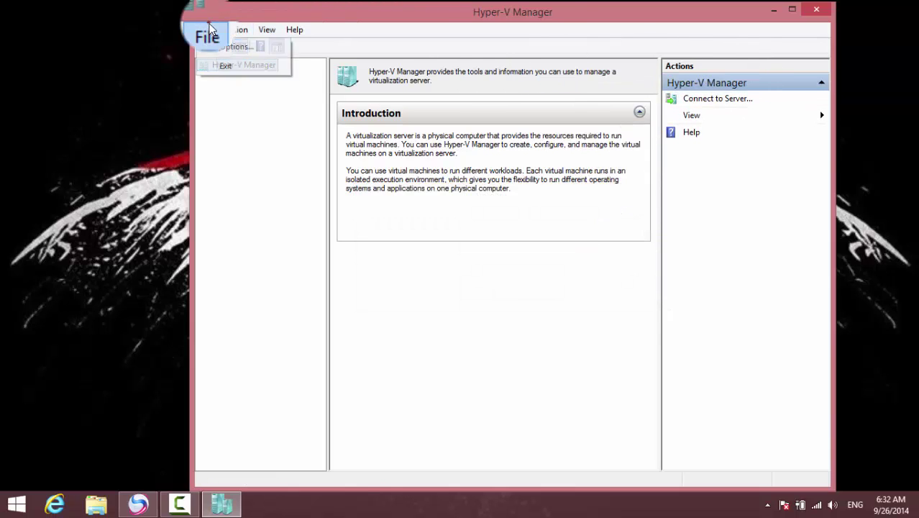
mouse_move(236, 30)
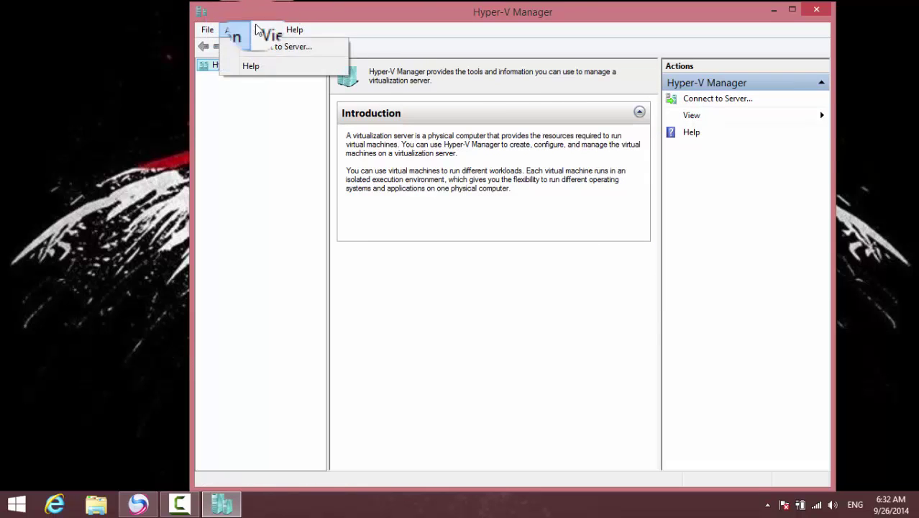
left_click(242, 51)
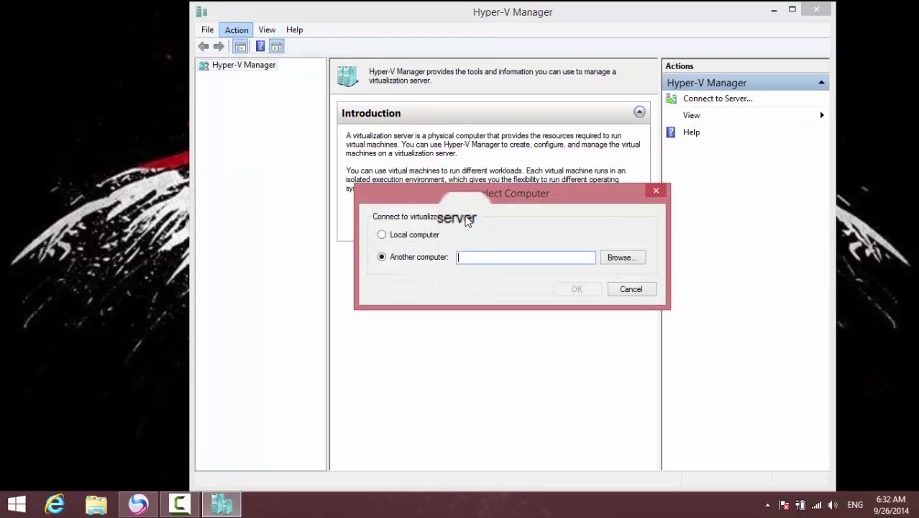
left_click(416, 238)
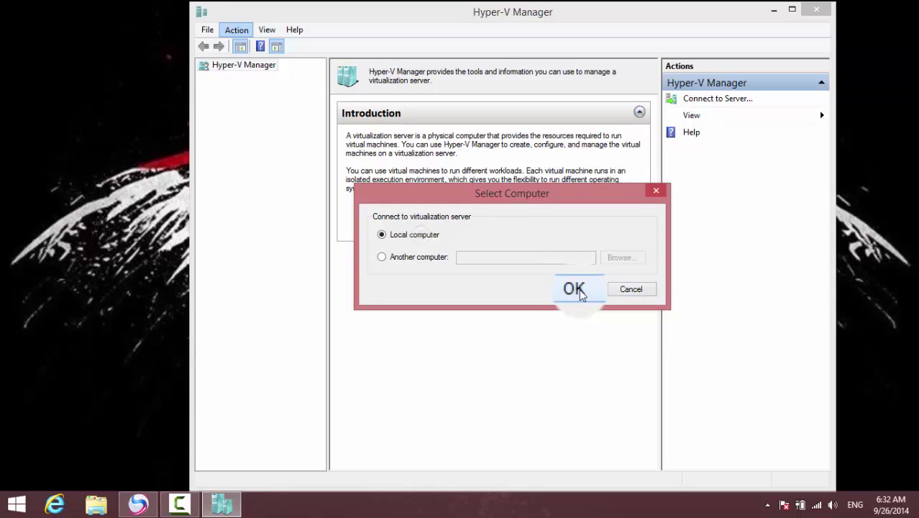
left_click(433, 259)
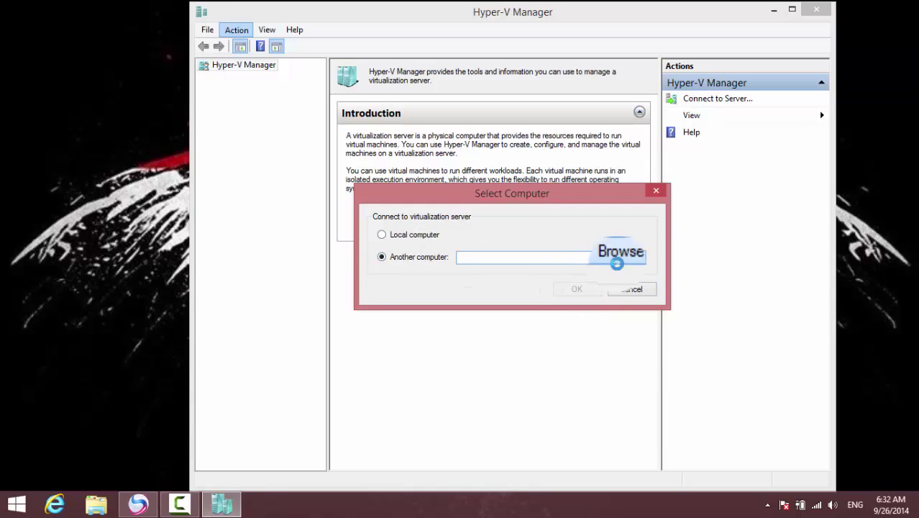
left_click(619, 257)
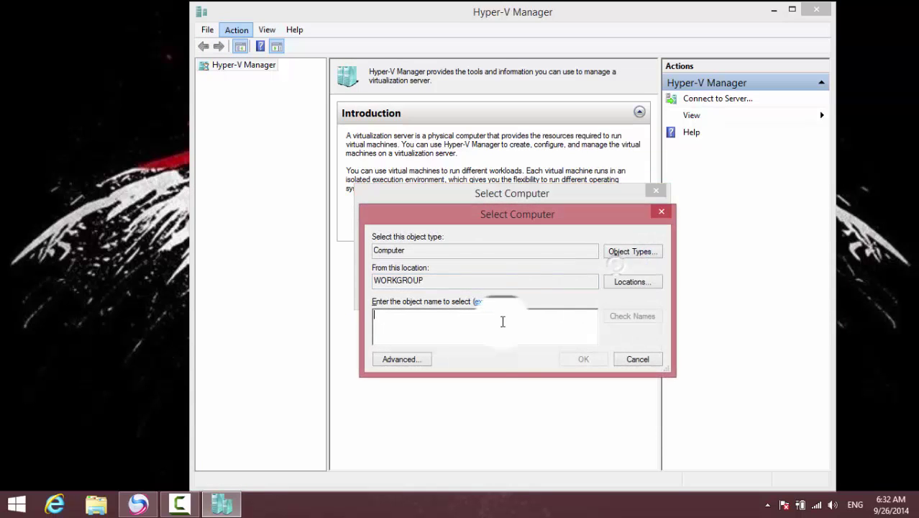
left_click(428, 360)
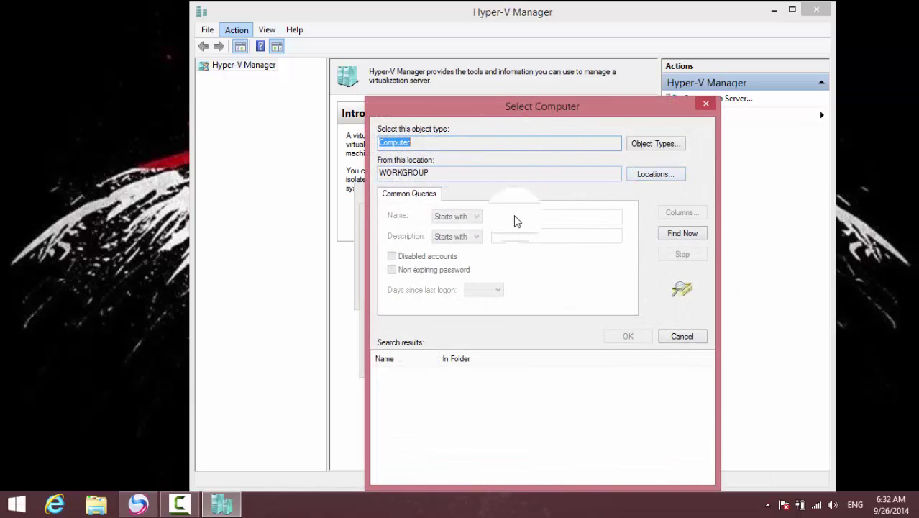
Examine the object types available for the computer search and cancel out of the search dialogs
left_click(653, 143)
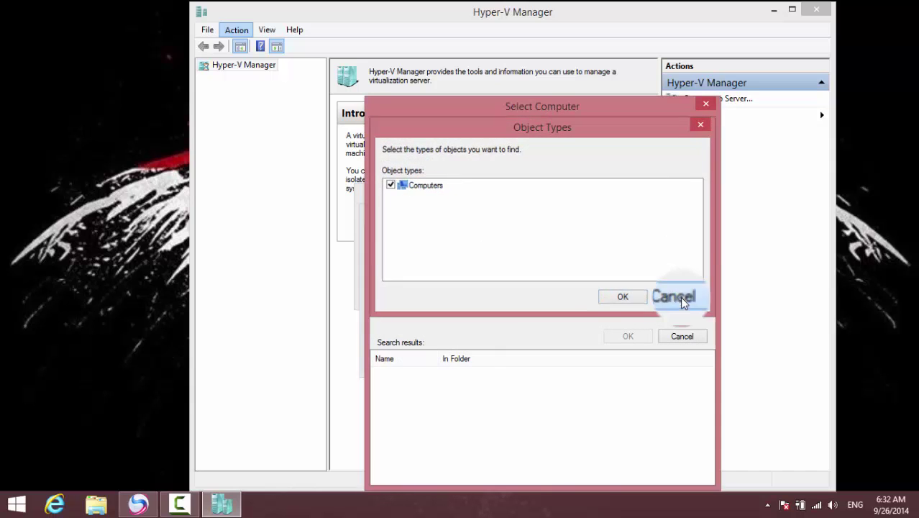
left_click(676, 296)
left_click(706, 105)
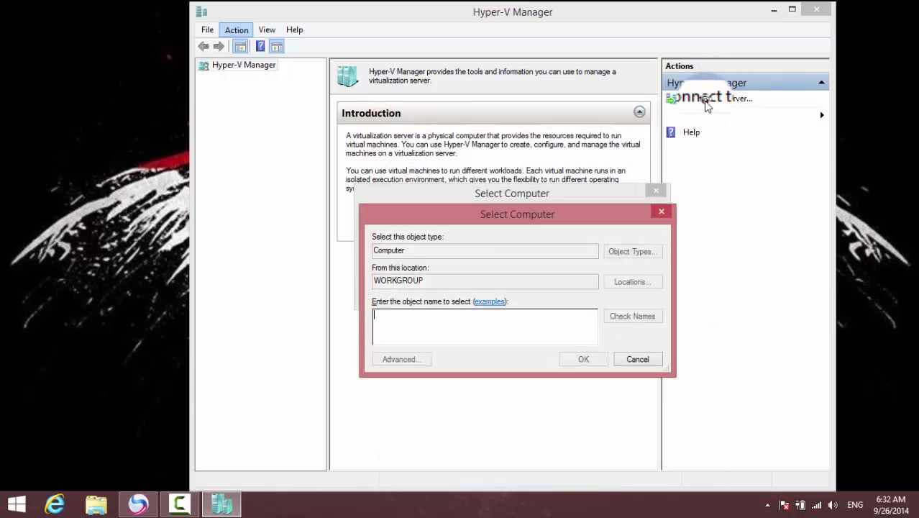
left_click(635, 253)
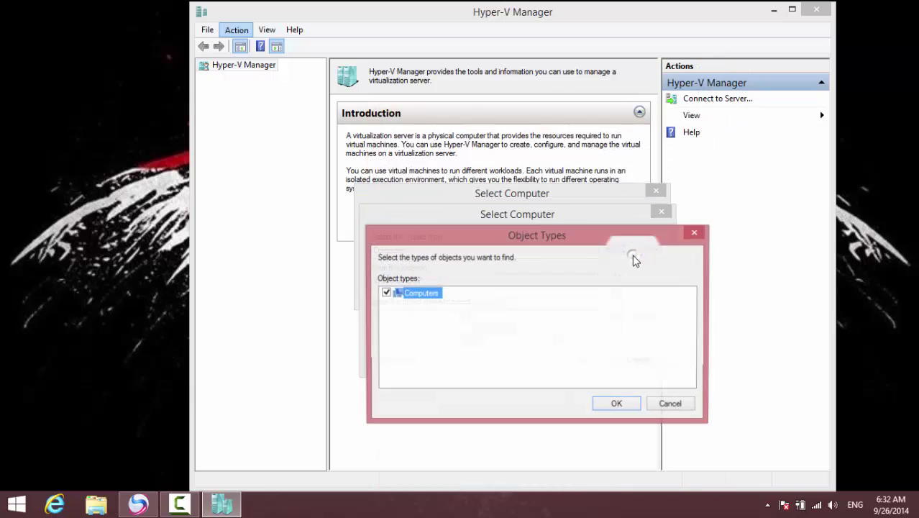
left_click(694, 232)
left_click(636, 363)
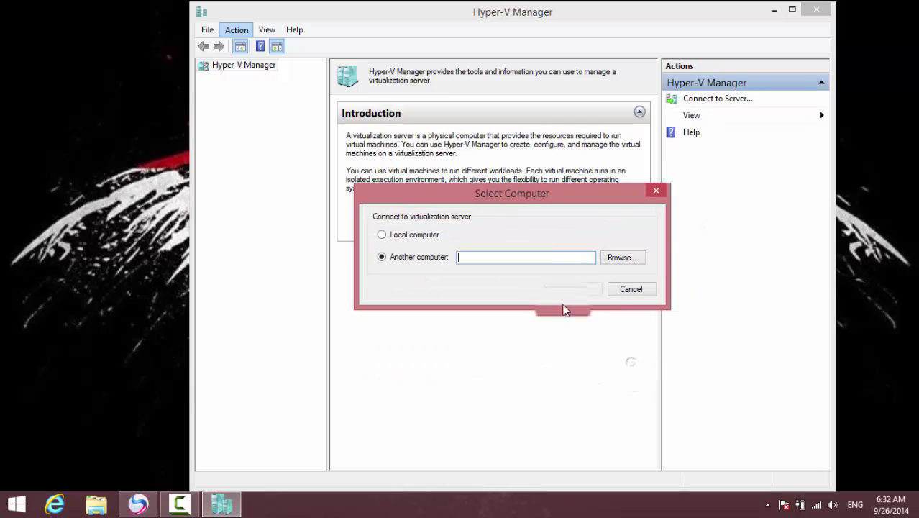
Choose the local computer as the virtualization server and connect Hyper-V Manager to it
left_click(414, 234)
left_click(584, 291)
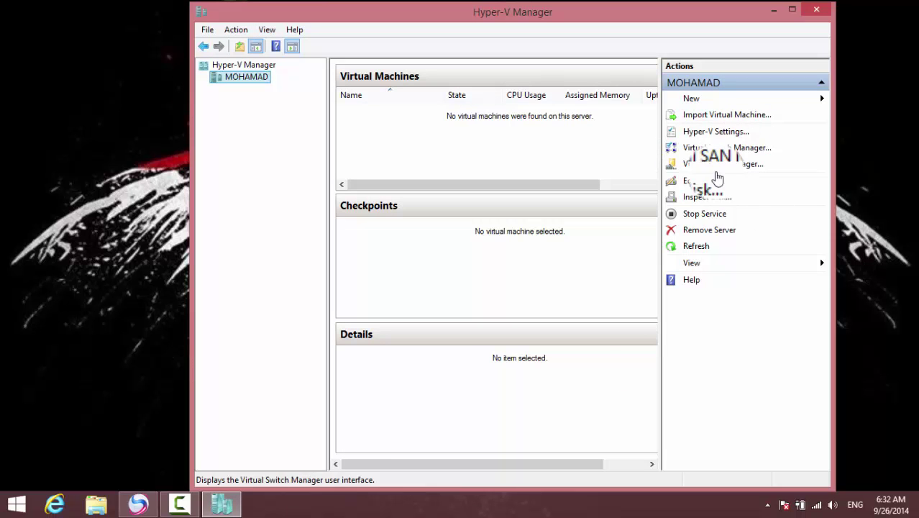
Look through the Edit Virtual Hard Disk Wizard up to the disk location page and cancel it
left_click(706, 181)
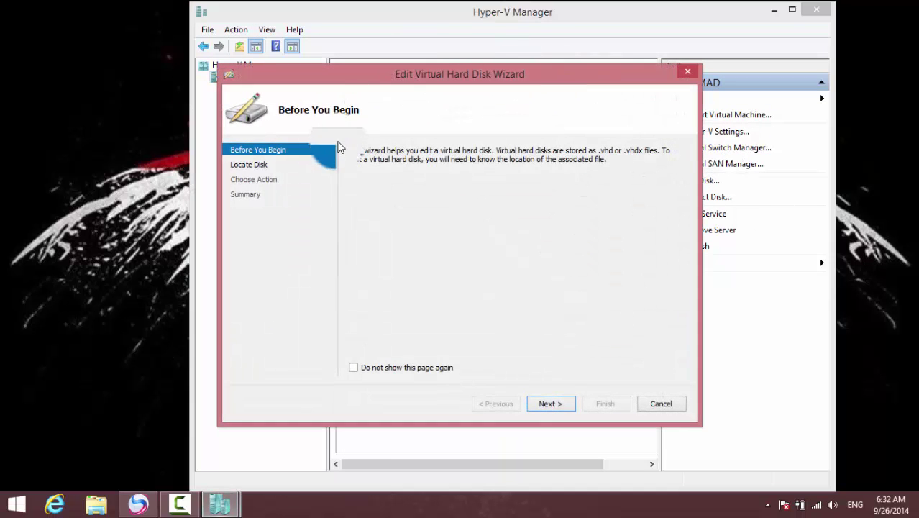
left_click(314, 164)
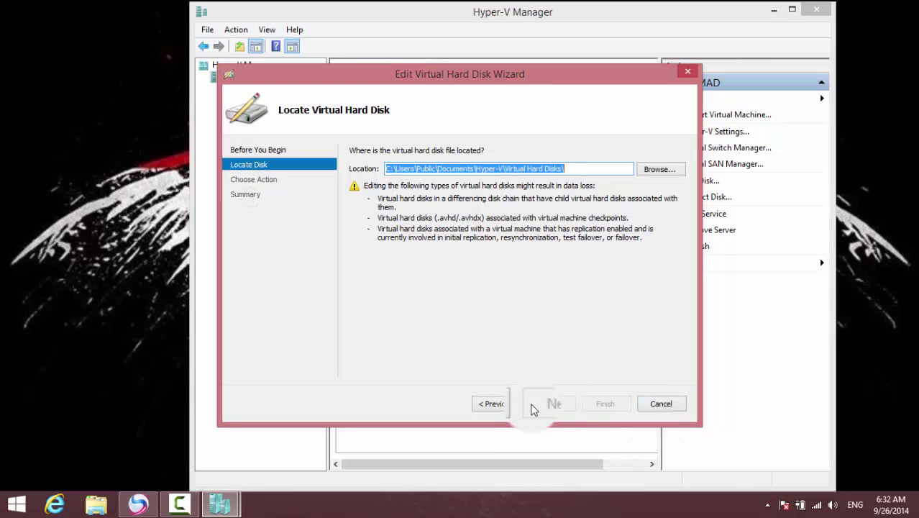
left_click(503, 404)
left_click(671, 405)
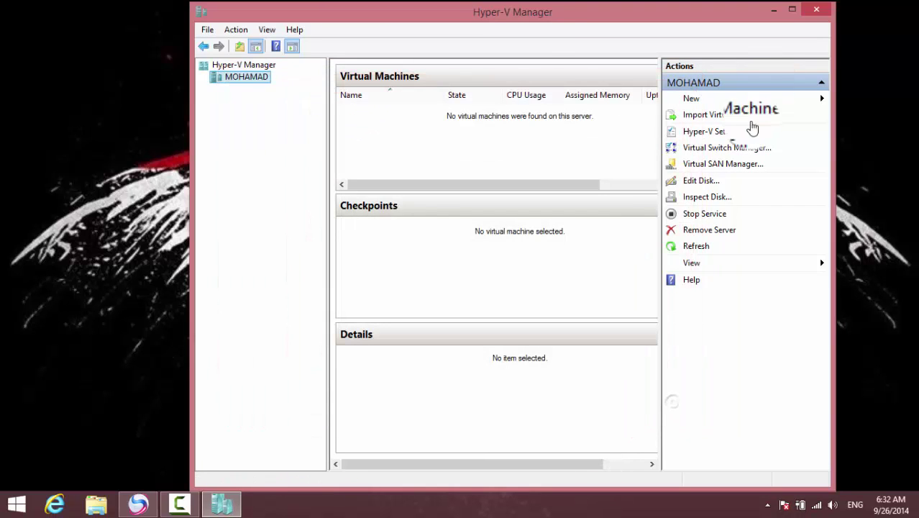
Remove the local server from Hyper-V Manager and close the program
left_click(708, 232)
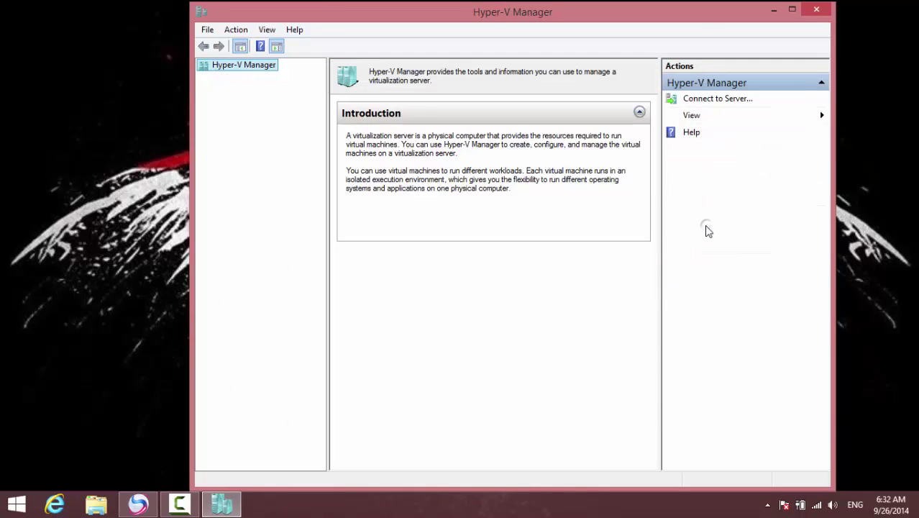
left_click(817, 9)
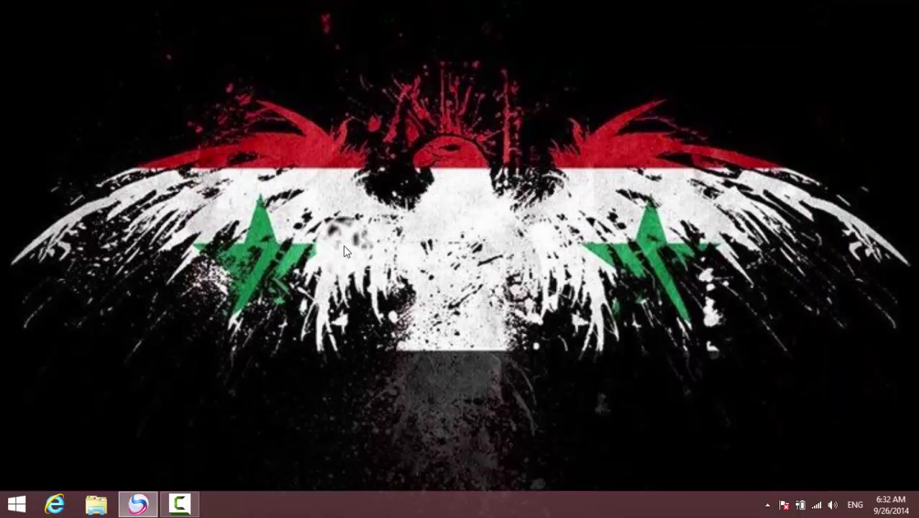
Launch Hyper-V Virtual Machine Connection from the full list of installed apps
left_click(16, 504)
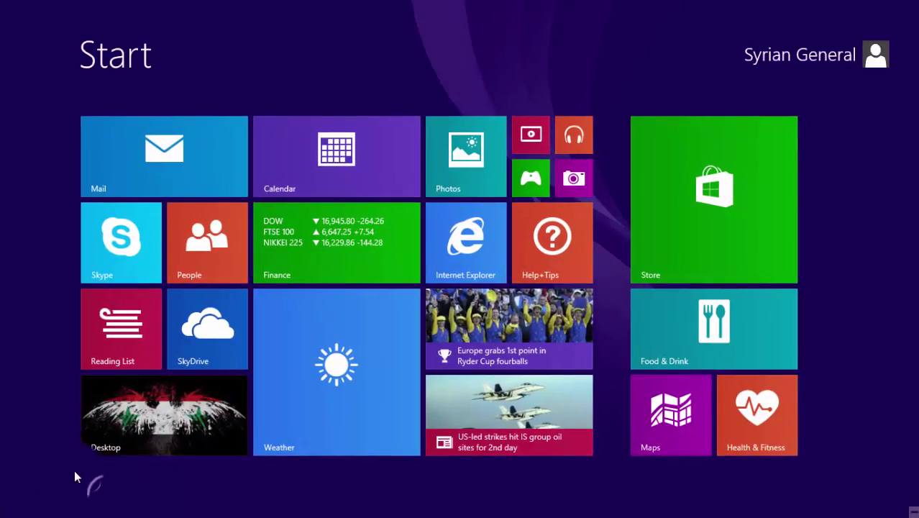
left_click(92, 486)
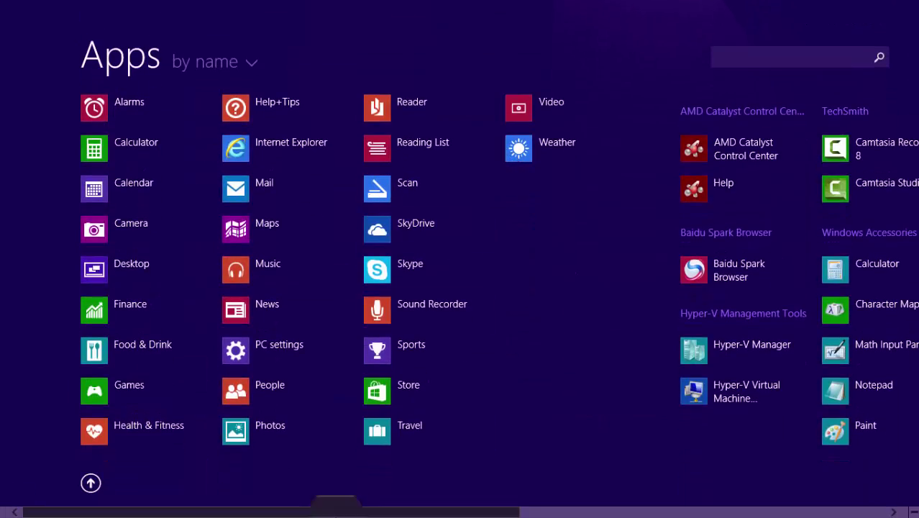
scroll(501, 510, "down", 2)
scroll(501, 510, "up", 3)
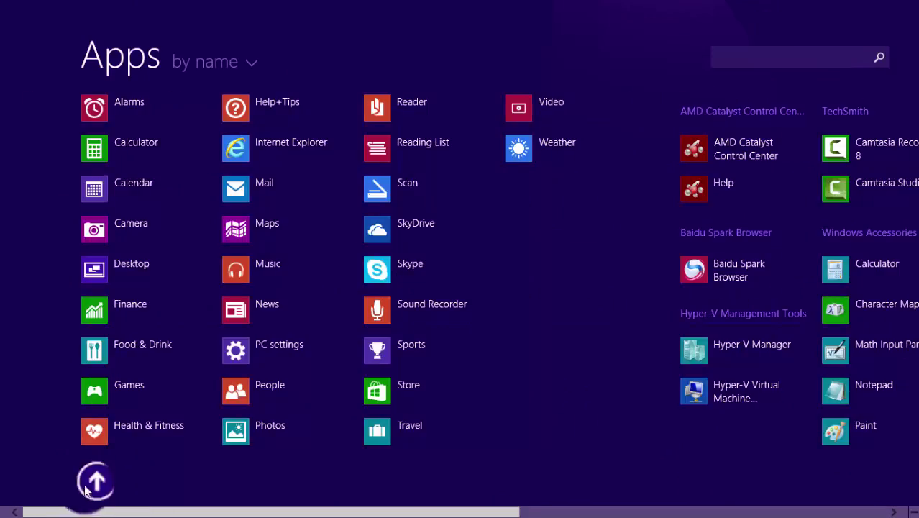
scroll(410, 509, "down", 2)
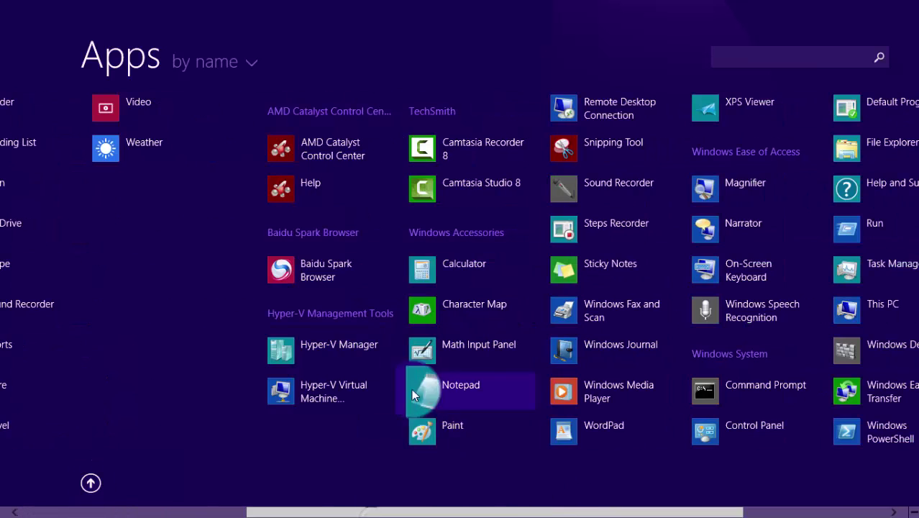
left_click(323, 387)
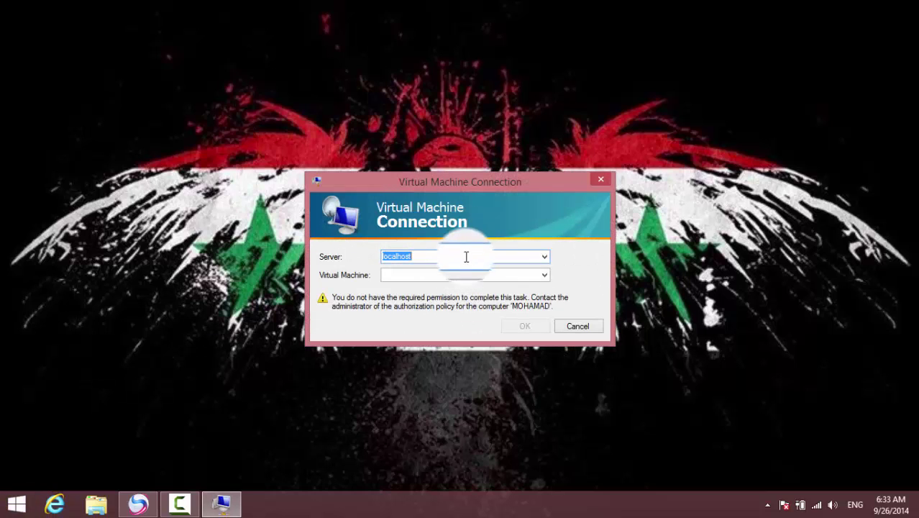
Enter an Arabic explanatory note as the virtual machine for the localhost server, clear it, and cancel the connection
left_click(545, 276)
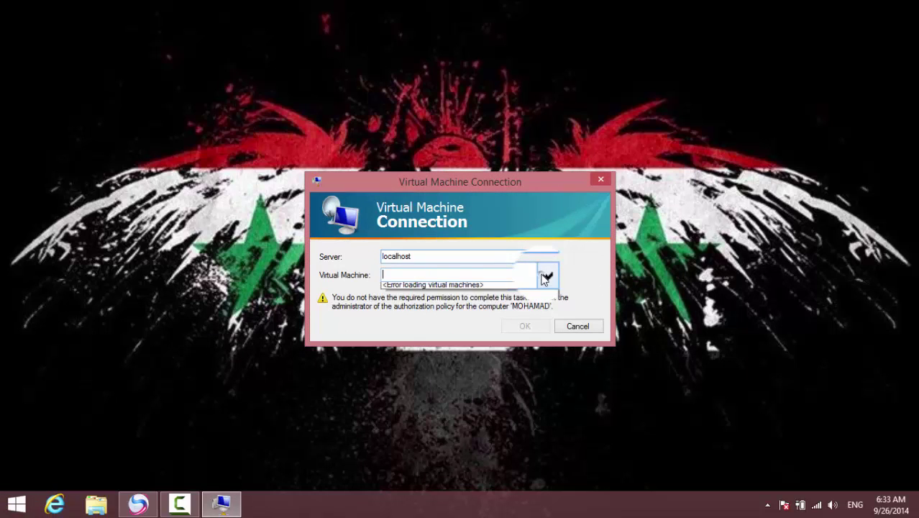
left_click(506, 272)
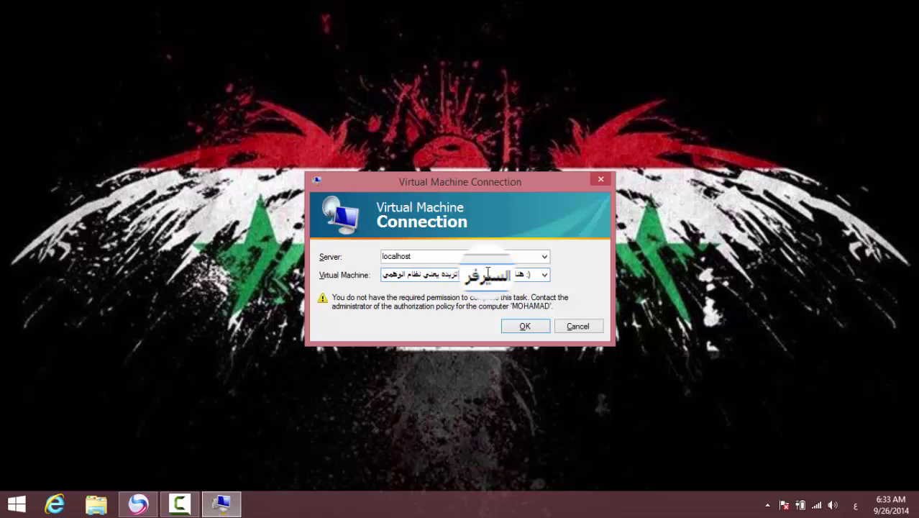
triple_click(488, 274)
key("BackSpace")
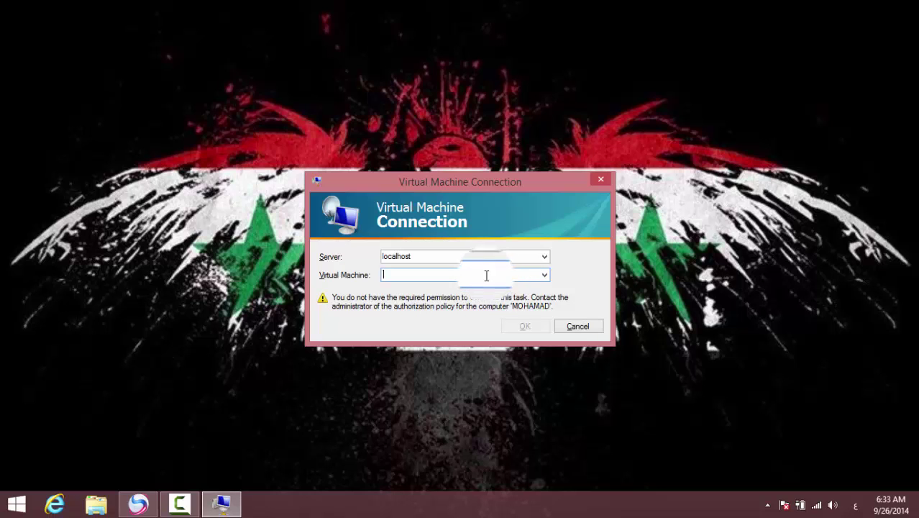
left_click(578, 325)
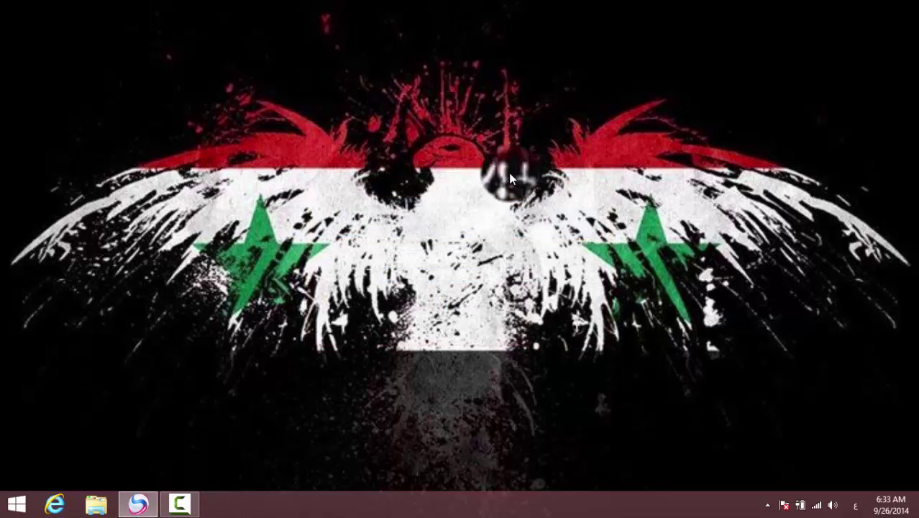
Open the list of Windows features from Programs and Features and reposition its window
right_click(29, 512)
left_click(77, 233)
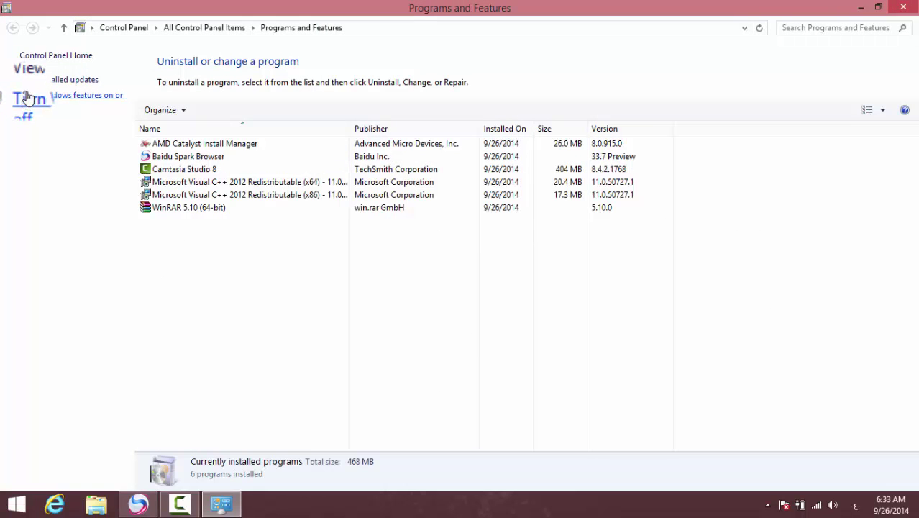
left_click(43, 95)
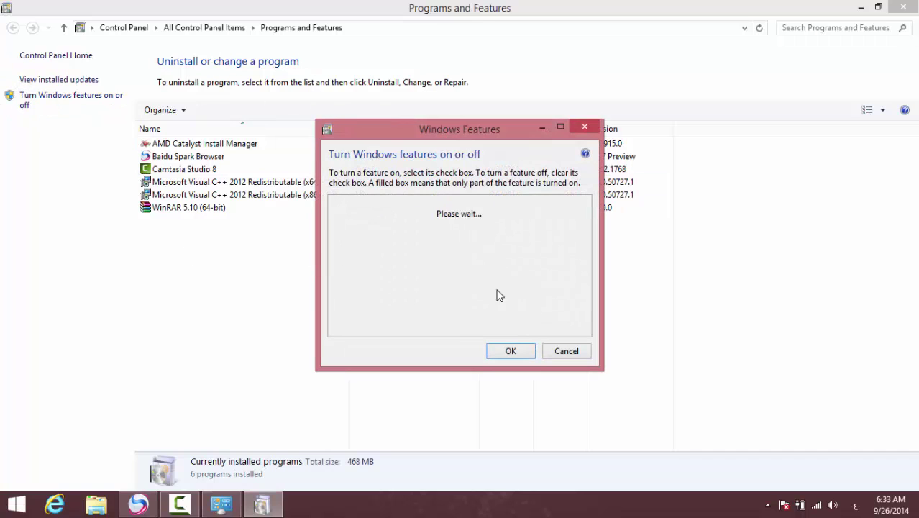
left_click_drag(448, 137, 459, 112)
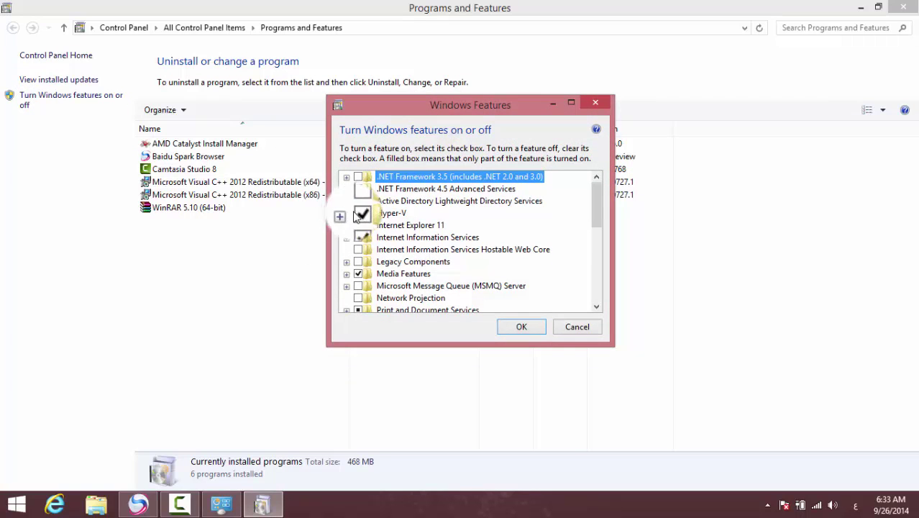
Turn off the Hyper-V feature with its management tools and platform, apply the change, and move the progress window aside
left_click(346, 214)
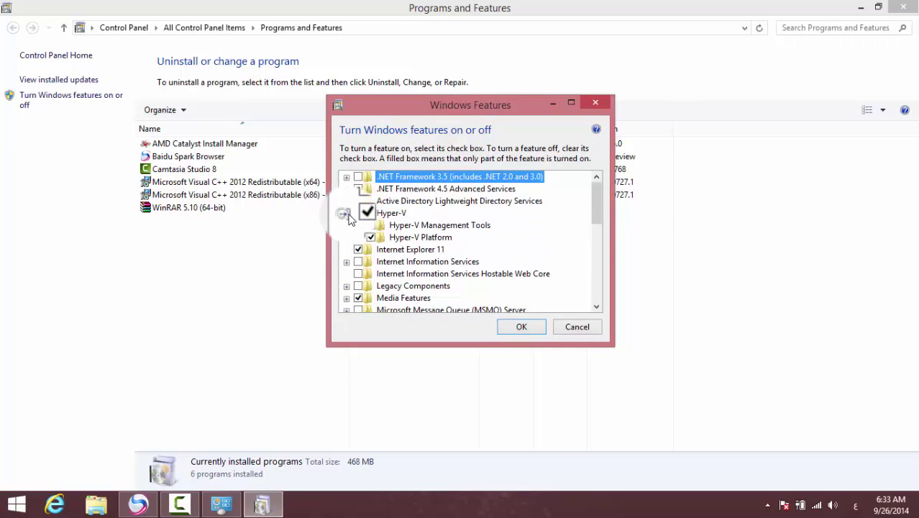
left_click(523, 328)
left_click_drag(471, 78, 679, 70)
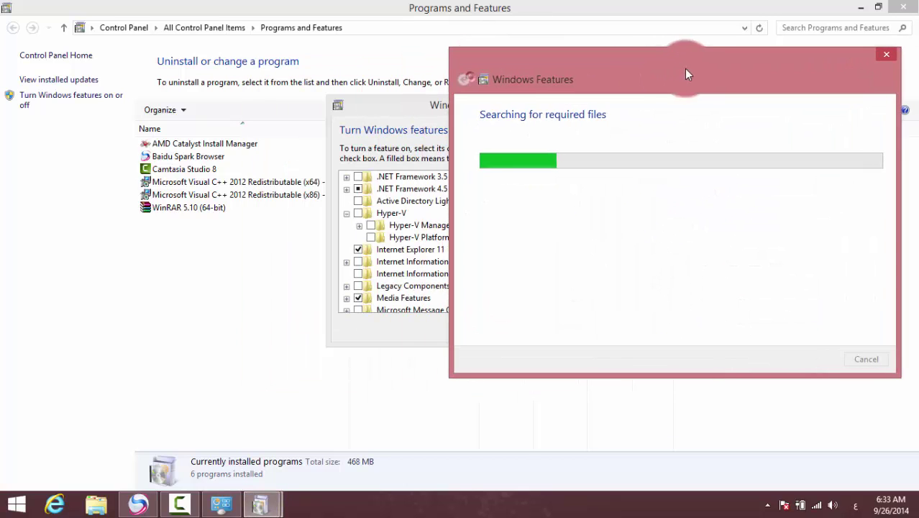
Close the Programs and Features window and finish the feature change without restarting the computer
right_click(223, 512)
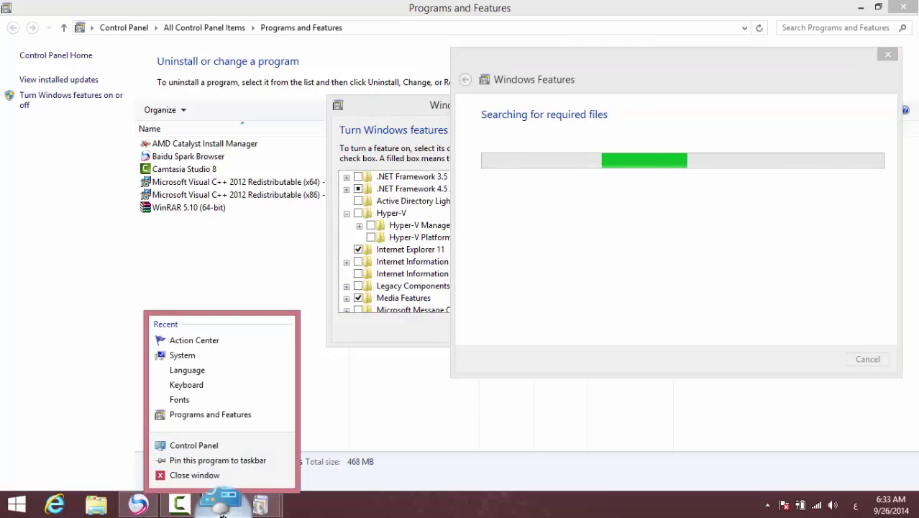
left_click(219, 469)
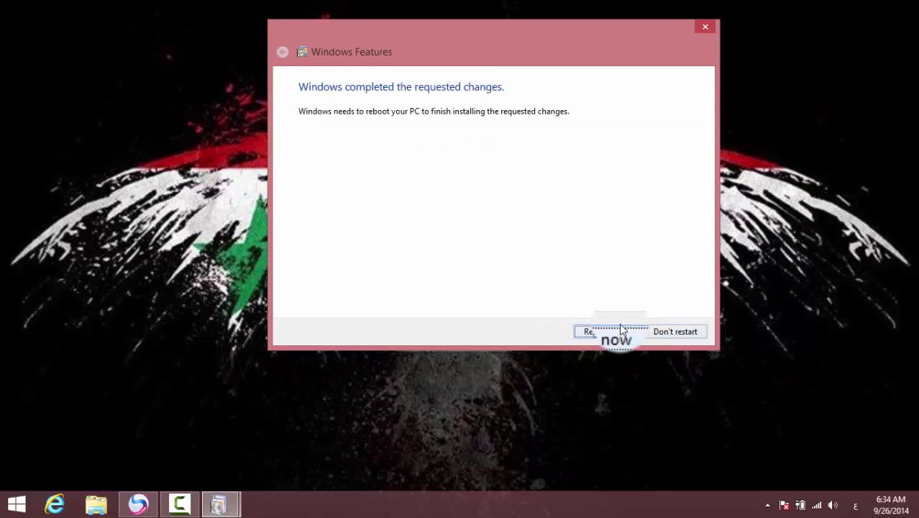
left_click(672, 333)
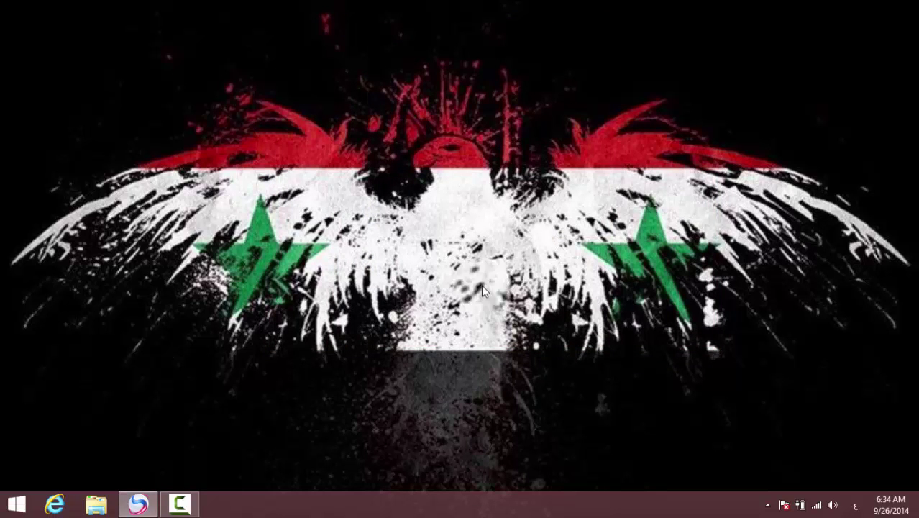